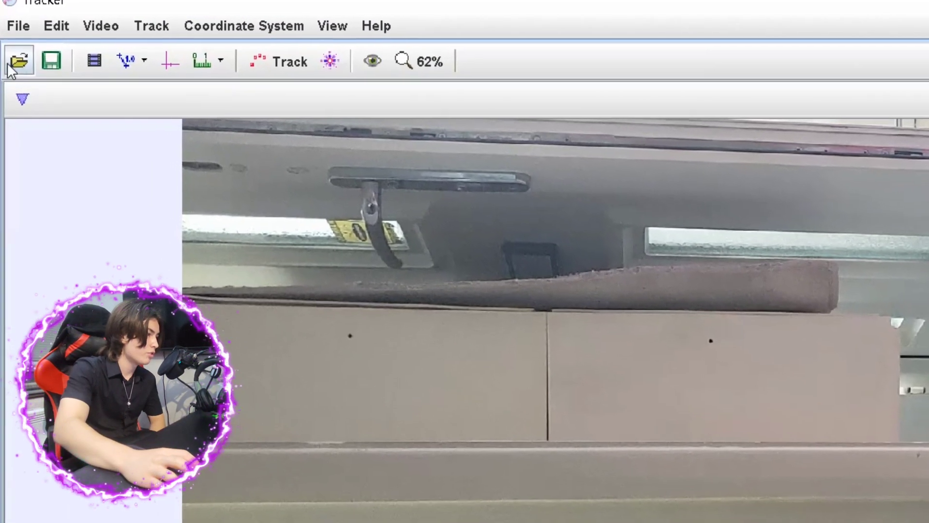
Open the video 20220912_154148.mp4 in Tracker.
{"action": "left_click", "coordinate": [9, 65]}
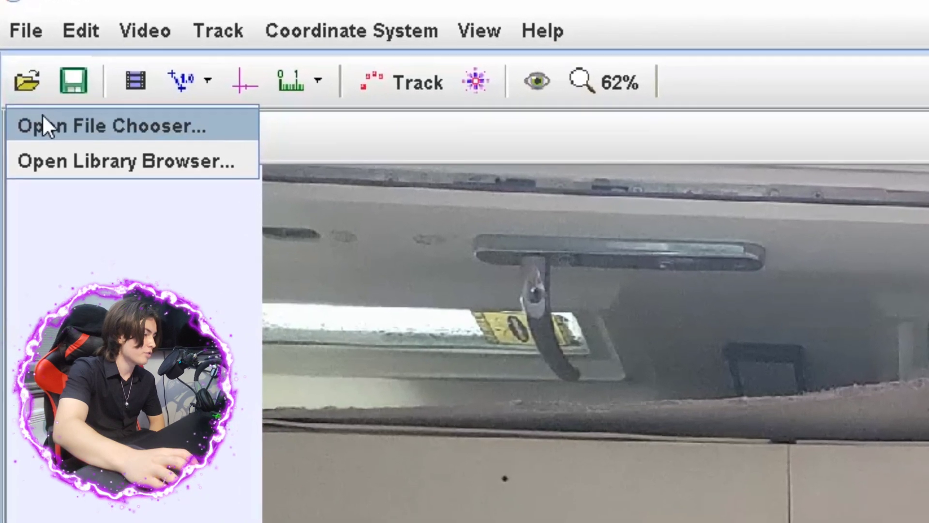
{"action": "left_click", "coordinate": [31, 87]}
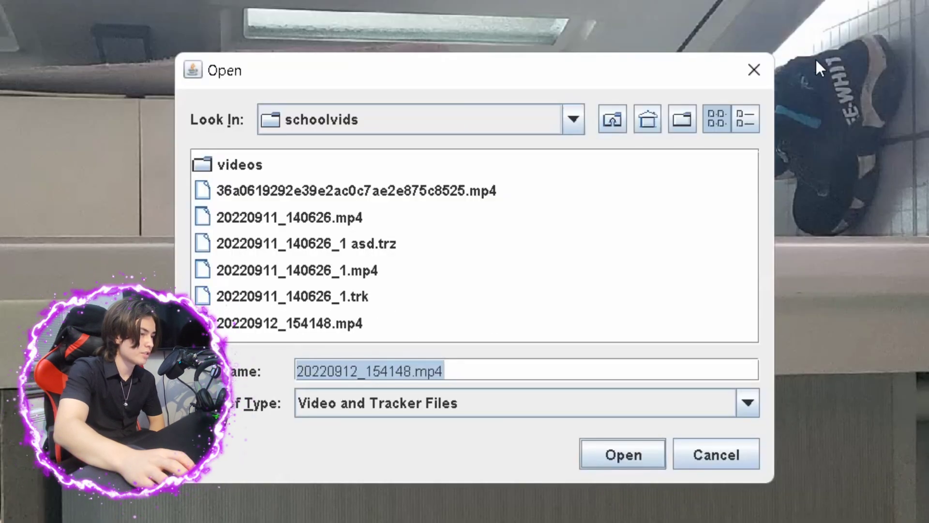
{"action": "key", "text": "Return"}
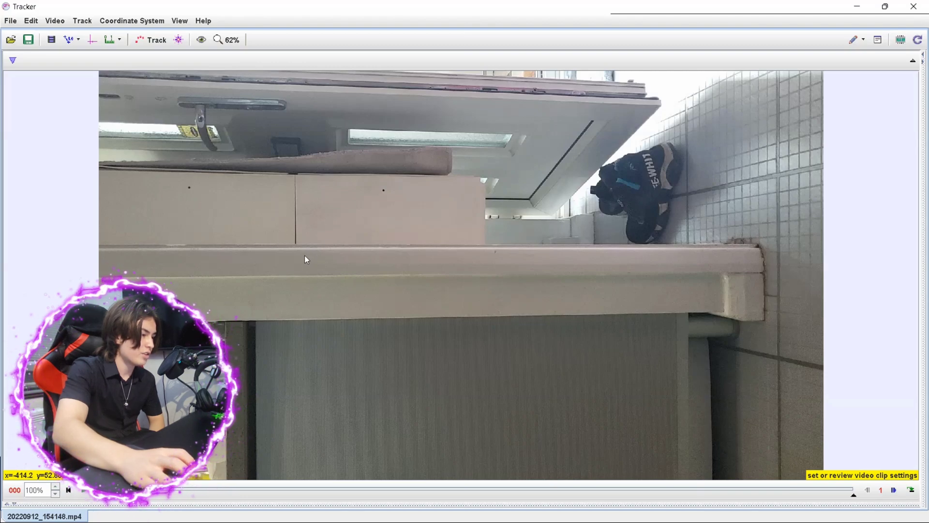
Add a Rotate filter set to -90° so the falling-ball scene stands upright.
{"action": "right_click", "coordinate": [311, 224]}
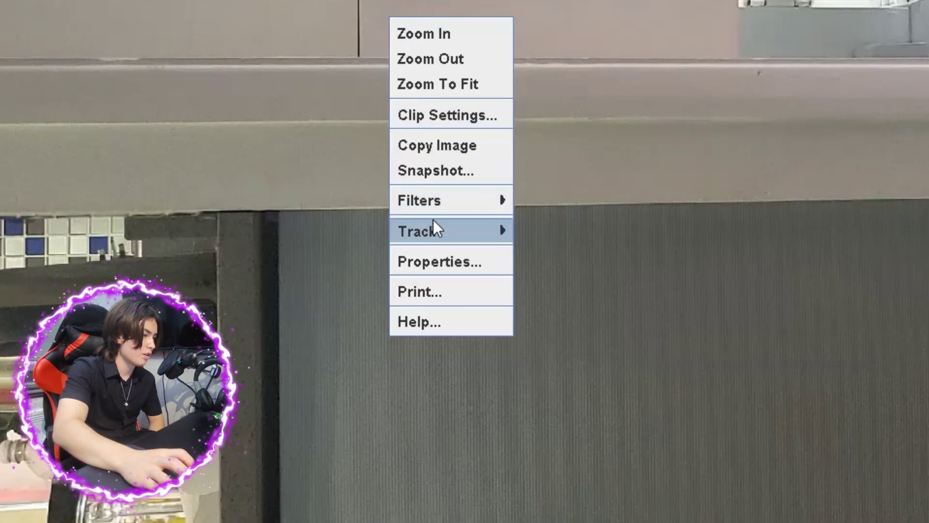
{"action": "mouse_move", "coordinate": [440, 203]}
{"action": "mouse_move", "coordinate": [544, 205]}
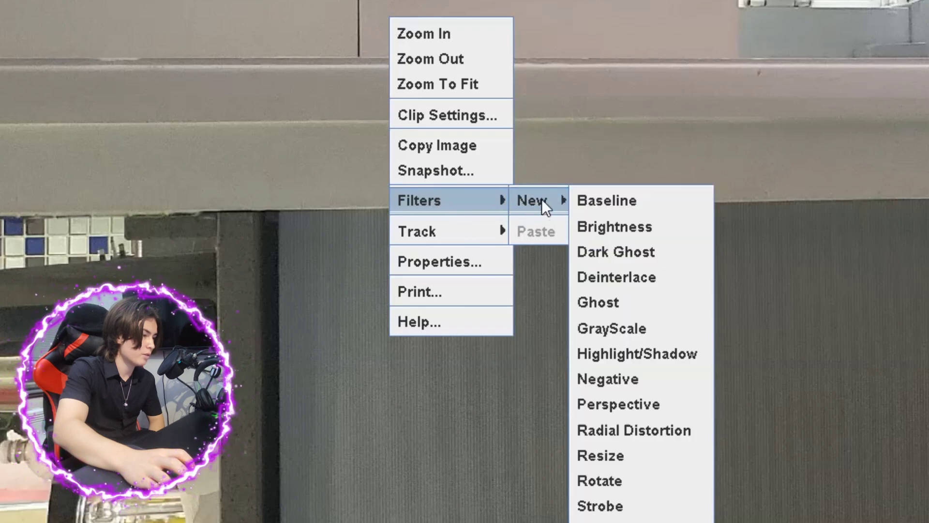
{"action": "left_click", "coordinate": [620, 476]}
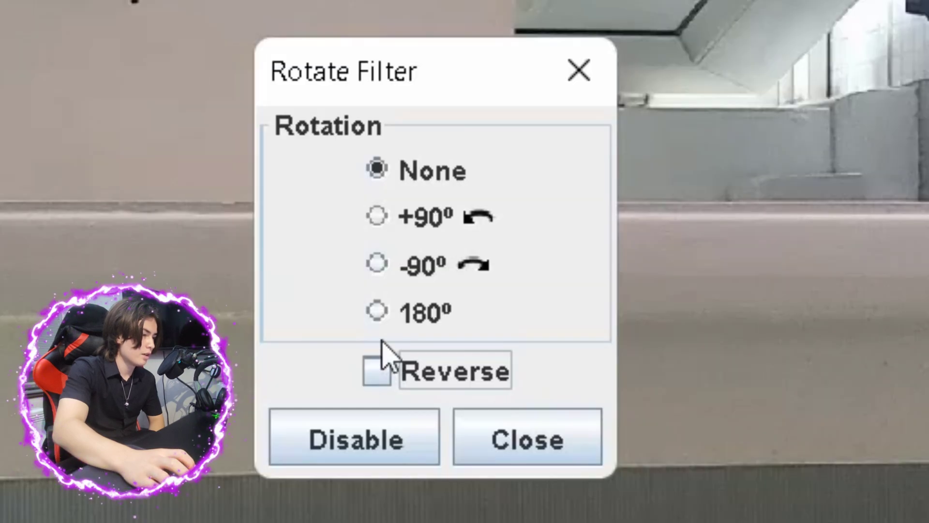
{"action": "left_click", "coordinate": [666, 92]}
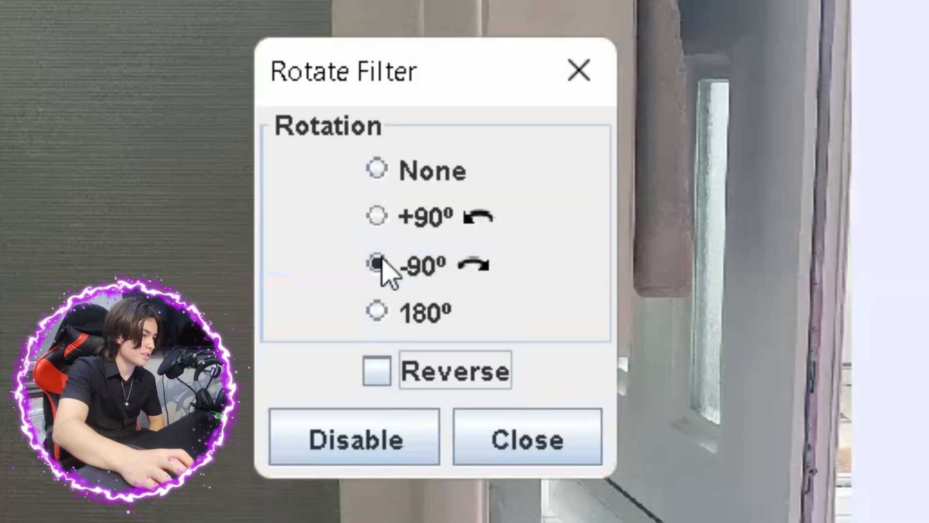
{"action": "left_click", "coordinate": [543, 438]}
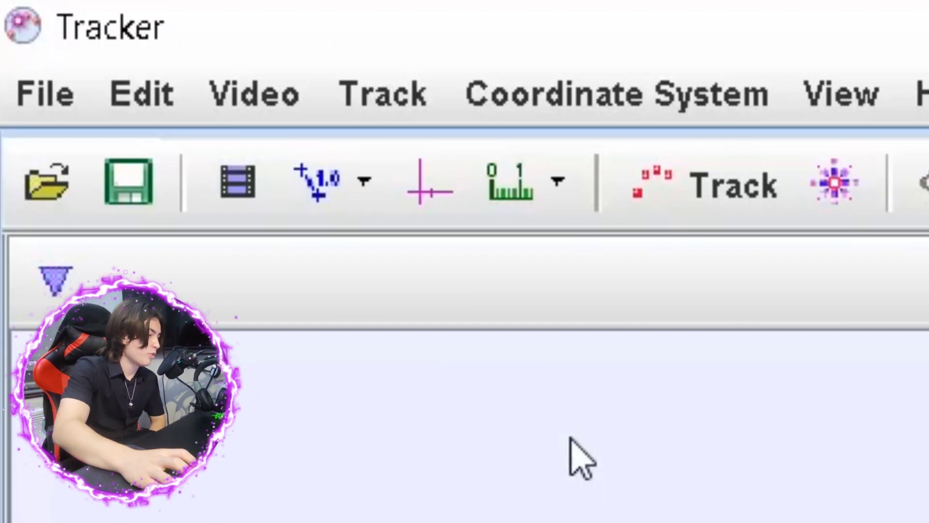
Set the clip's start frame to 444, keeping the end at frame 1424.
{"action": "left_click", "coordinate": [216, 193]}
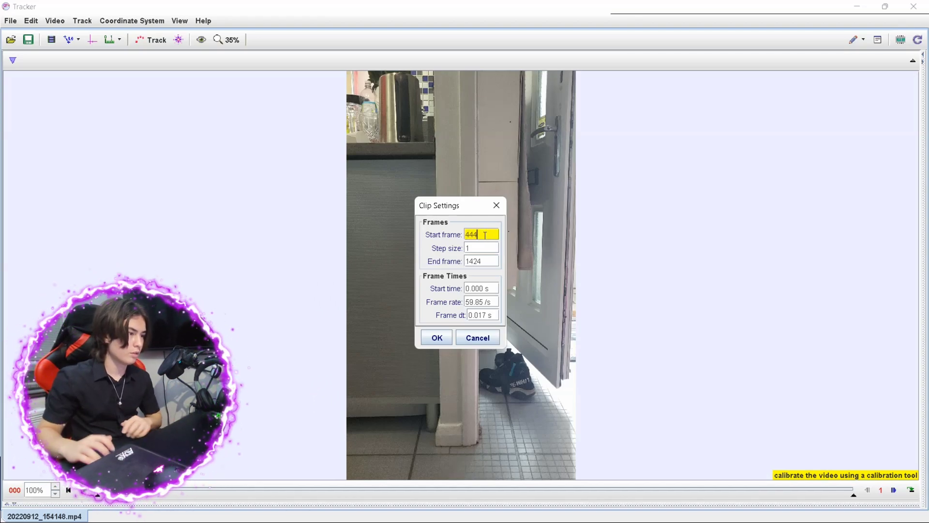
{"action": "left_click", "coordinate": [437, 339]}
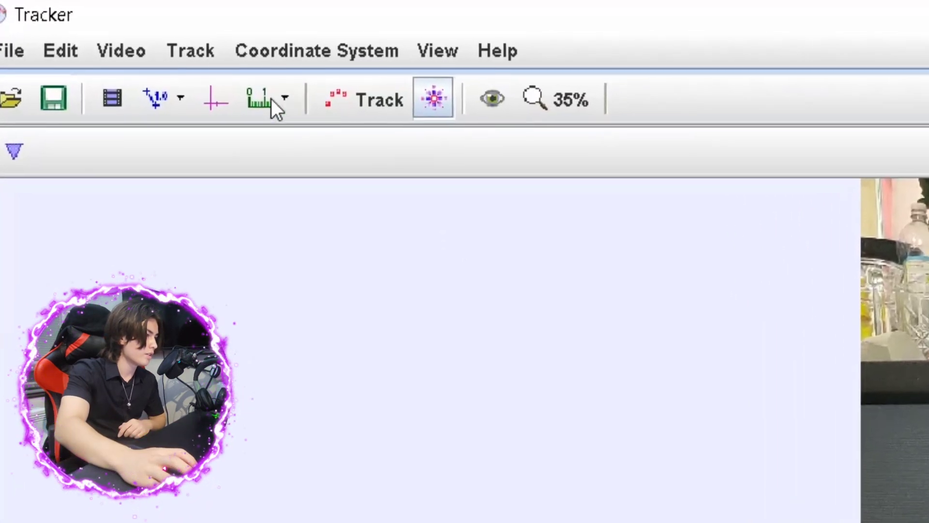
Move the axes origin onto the ball and stretch a 1.000 m calibration stick vertically down the door frame.
{"action": "left_click", "coordinate": [262, 148]}
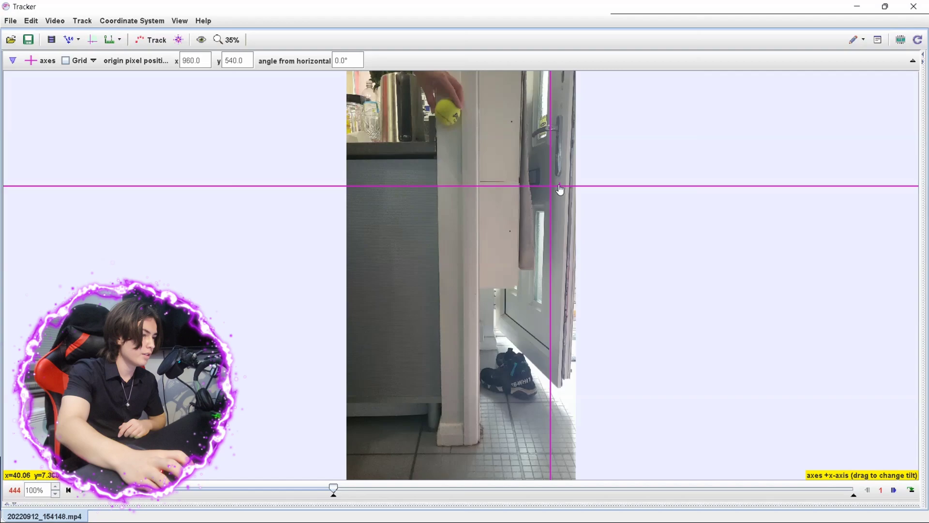
{"action": "left_click_drag", "start_coordinate": [552, 187], "coordinate": [432, 131]}
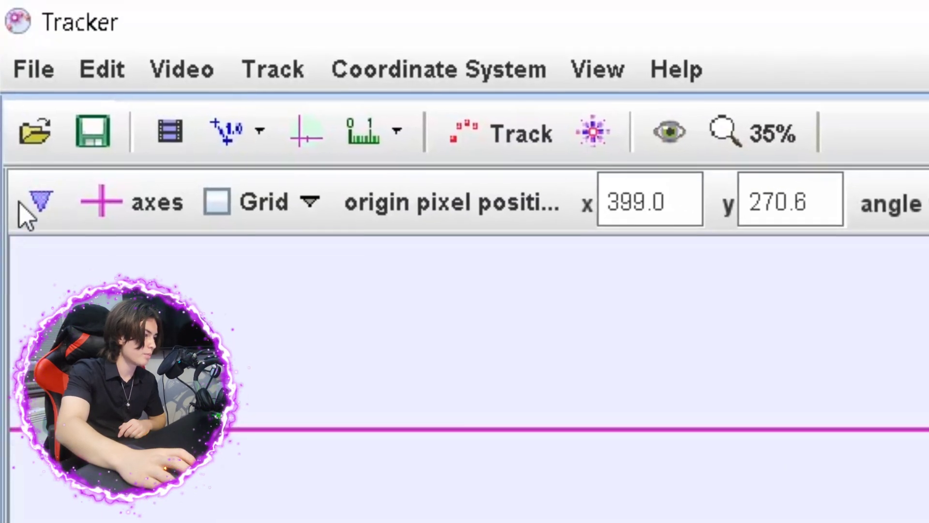
{"action": "left_click", "coordinate": [283, 146]}
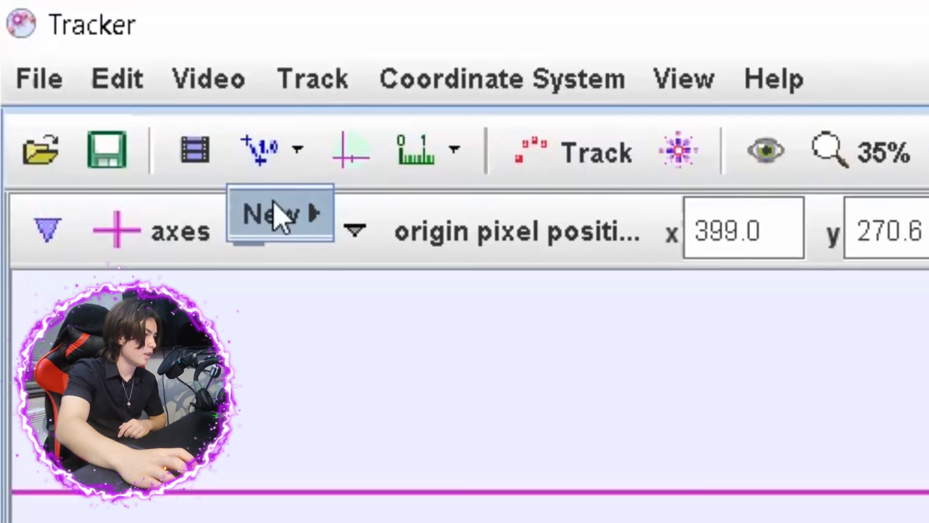
{"action": "mouse_move", "coordinate": [280, 215]}
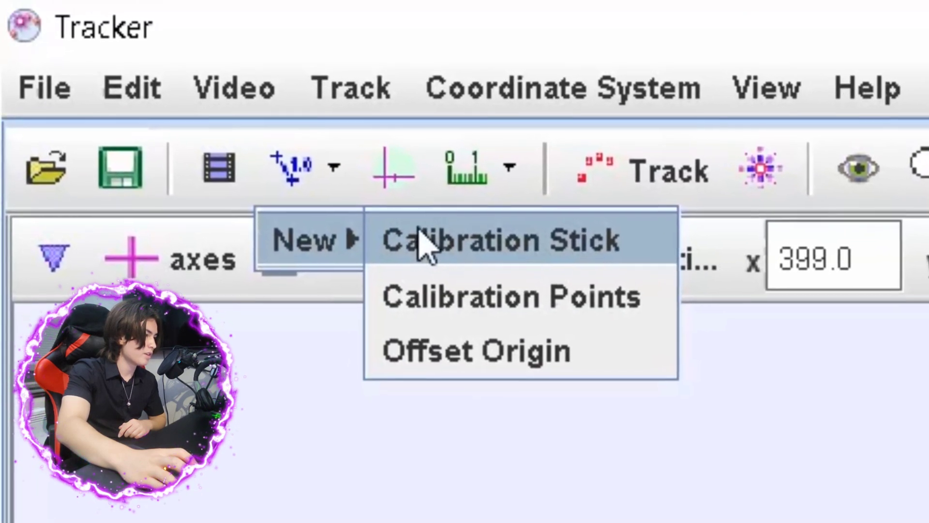
{"action": "left_click", "coordinate": [421, 241]}
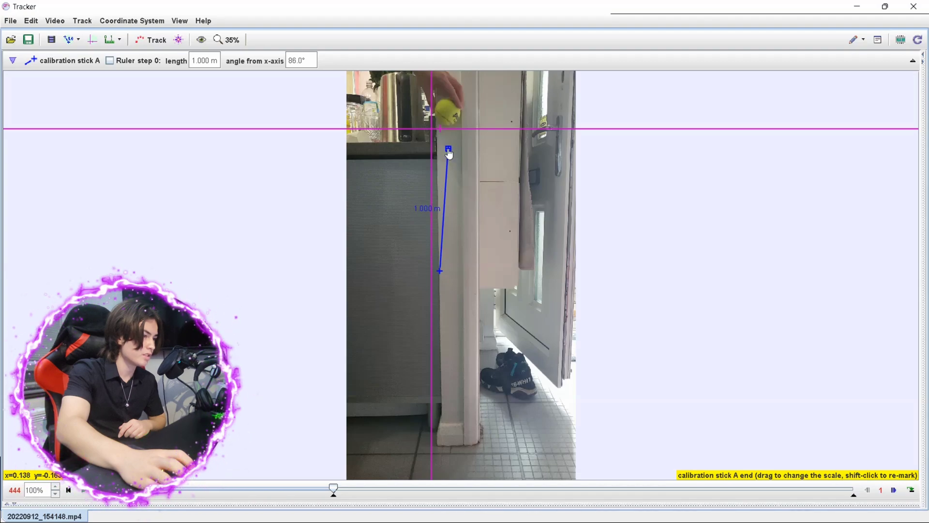
{"action": "left_click", "coordinate": [442, 270]}
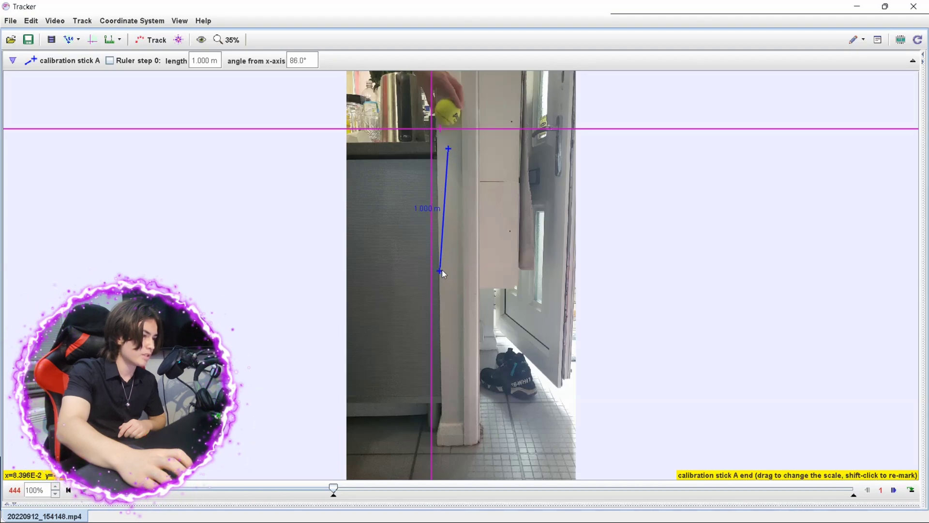
{"action": "left_click_drag", "start_coordinate": [441, 276], "coordinate": [454, 447]}
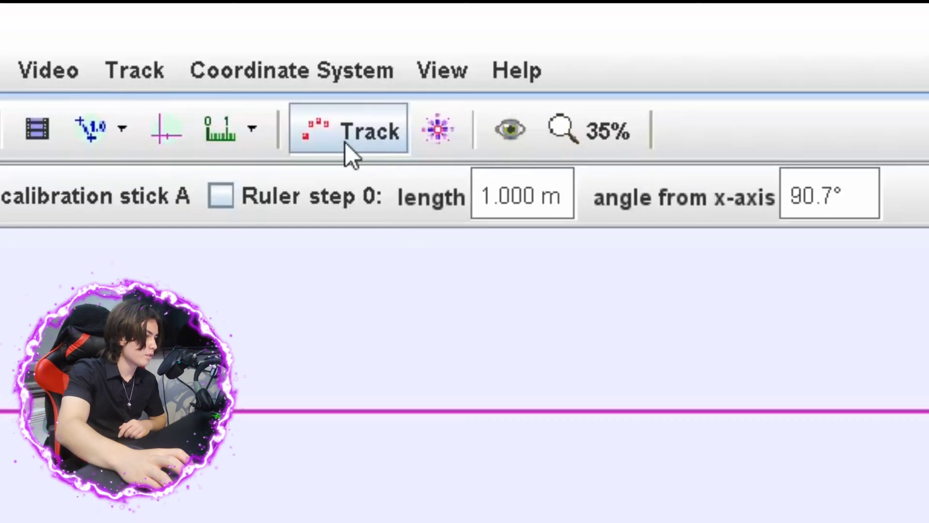
Create a point mass track for the ball and zoom the video to 200% around it.
{"action": "left_click", "coordinate": [148, 42]}
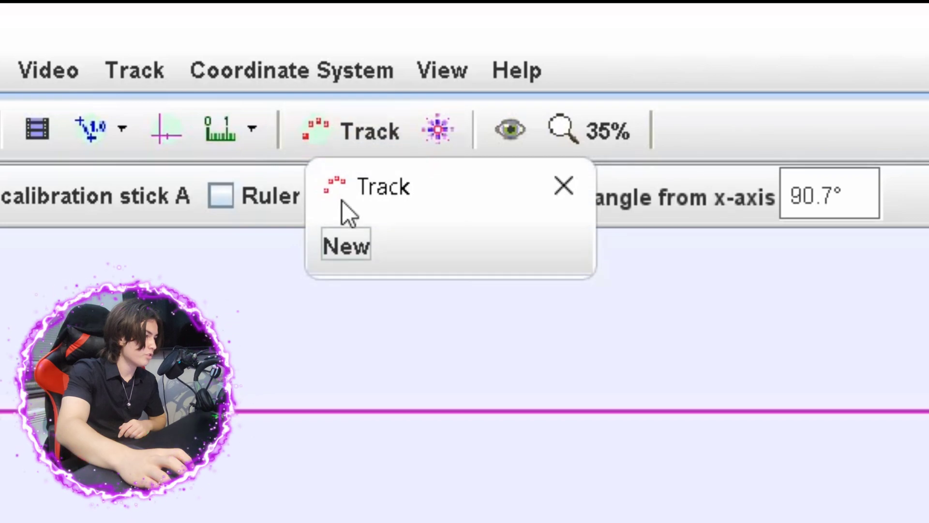
{"action": "left_click", "coordinate": [350, 237]}
{"action": "left_click", "coordinate": [382, 297]}
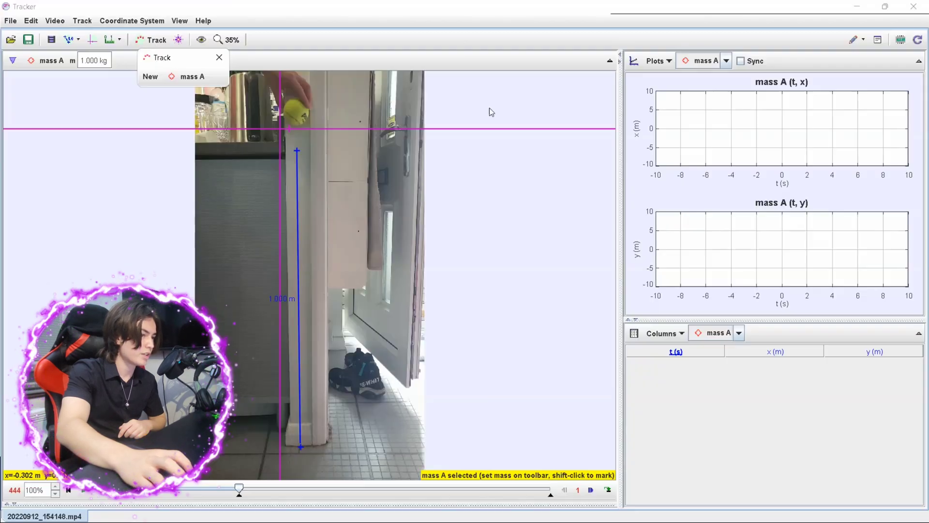
{"action": "left_click", "coordinate": [223, 61]}
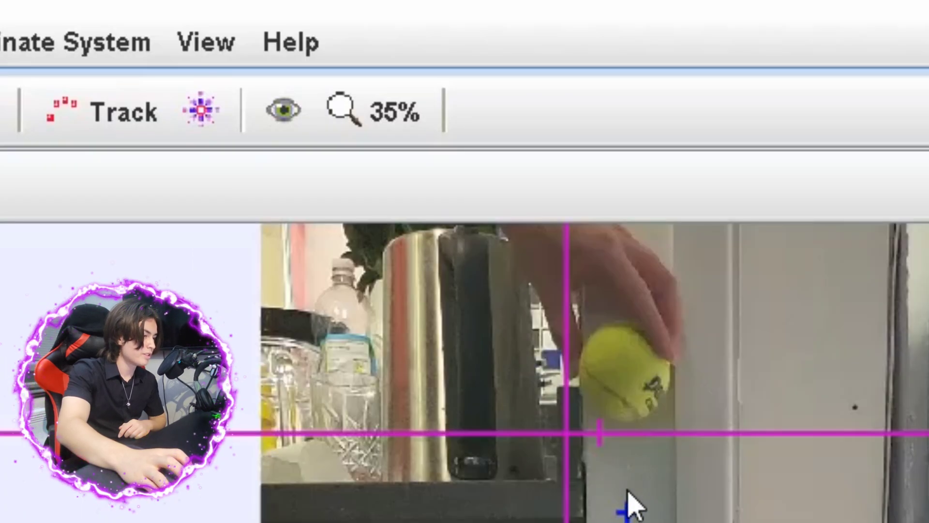
{"action": "left_click", "coordinate": [233, 40]}
{"action": "left_click", "coordinate": [380, 361]}
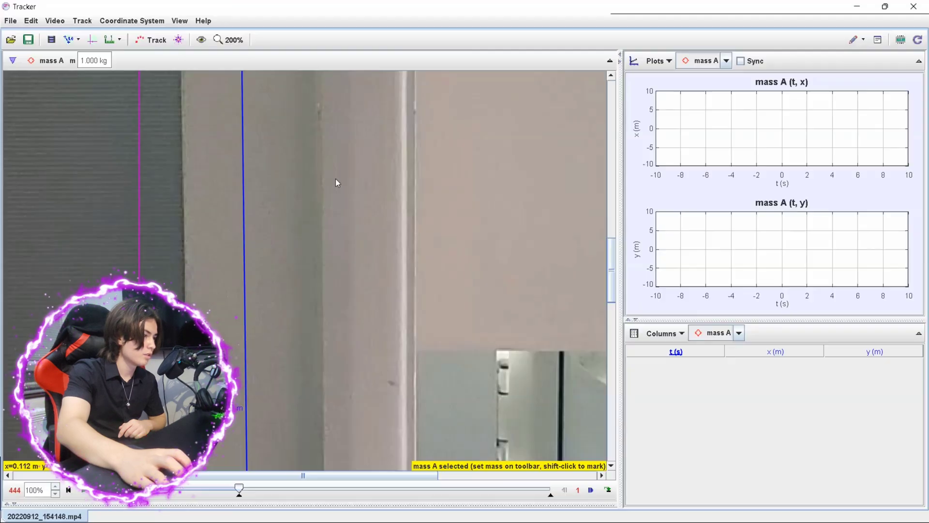
{"action": "left_click_drag", "start_coordinate": [336, 181], "coordinate": [380, 373]}
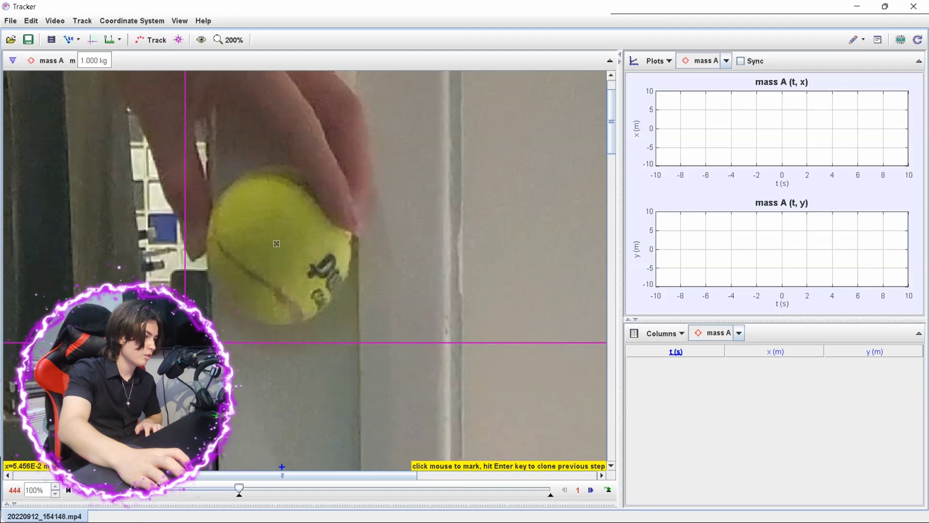
Mark the ball's centre in frames from t = 0 to t = 0.167 s.
{"action": "left_click", "coordinate": [276, 249]}
{"action": "left_click", "coordinate": [272, 253]}
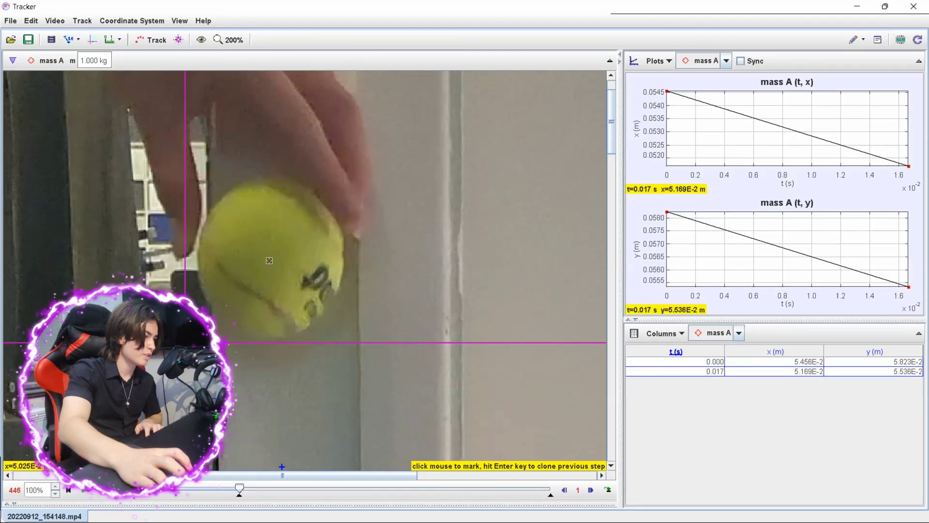
{"action": "left_click", "coordinate": [270, 256]}
{"action": "left_click", "coordinate": [265, 274]}
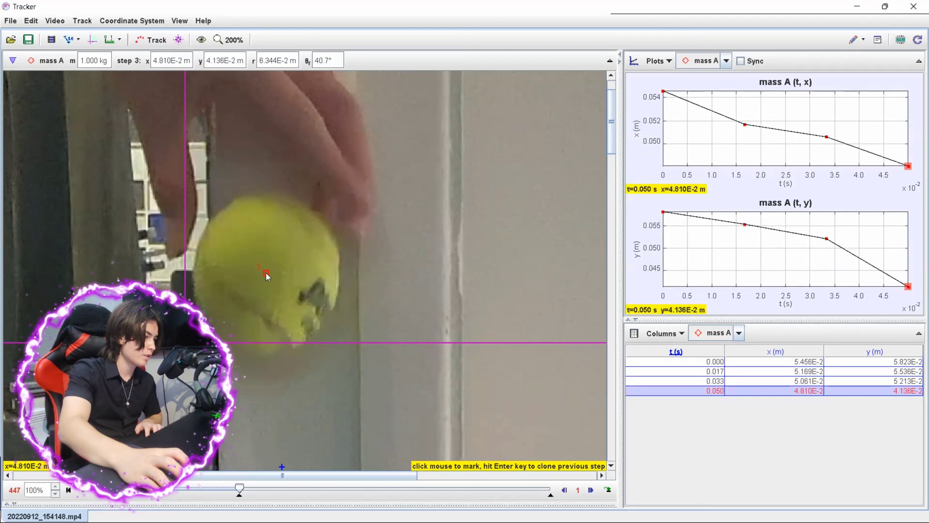
{"action": "left_click", "coordinate": [261, 294]}
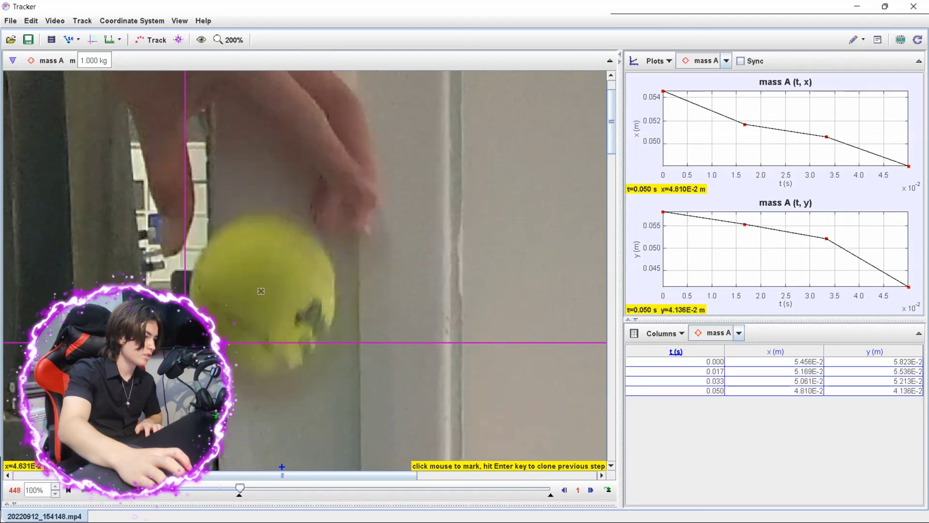
{"action": "left_click", "coordinate": [256, 325]}
{"action": "left_click", "coordinate": [253, 352]}
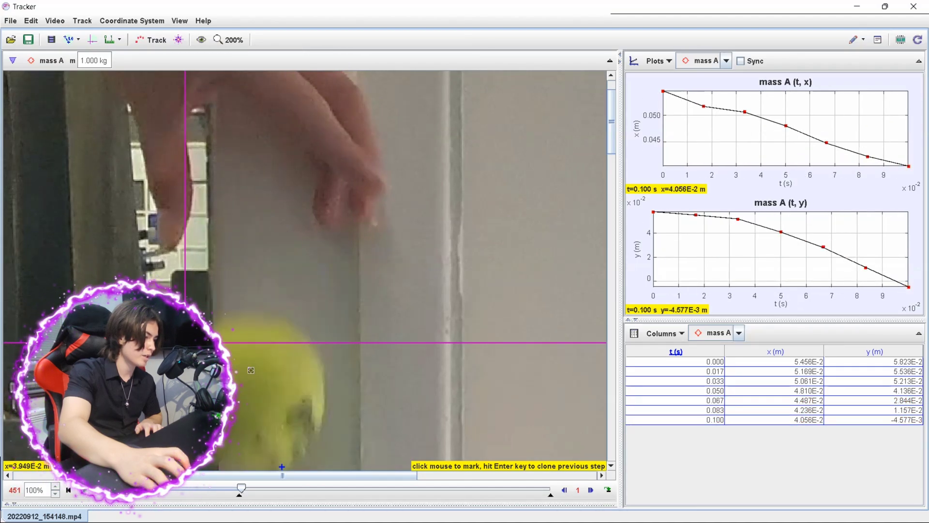
{"action": "left_click", "coordinate": [251, 391]}
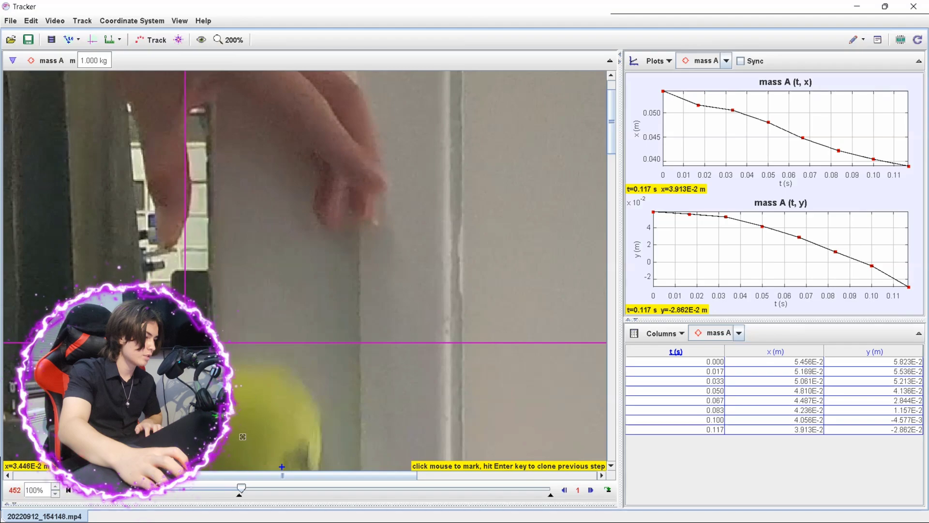
{"action": "left_click", "coordinate": [243, 440]}
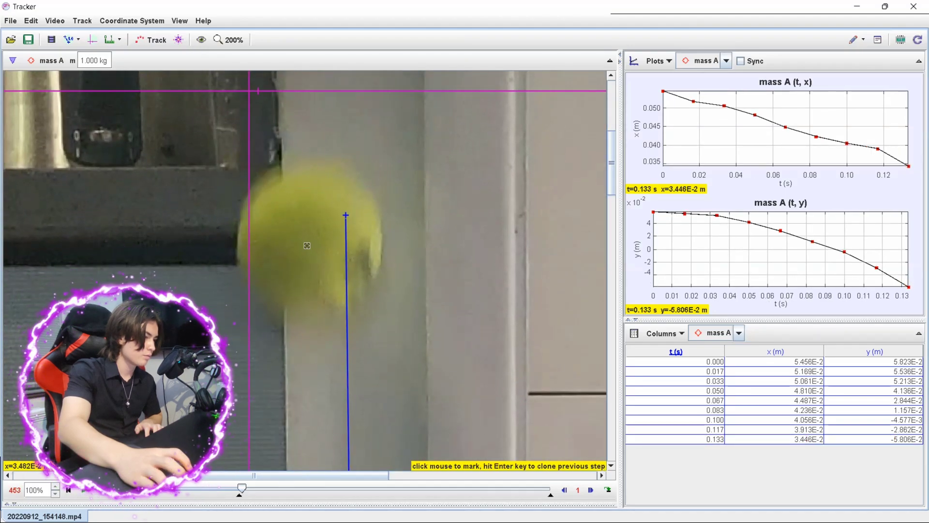
{"action": "left_click", "coordinate": [308, 242], "text": "shift"}
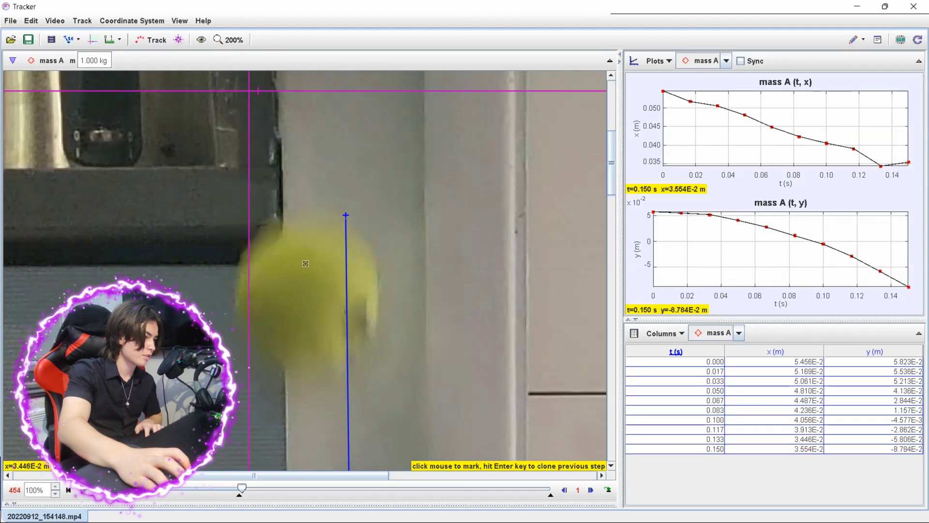
{"action": "left_click", "coordinate": [305, 299], "text": "shift"}
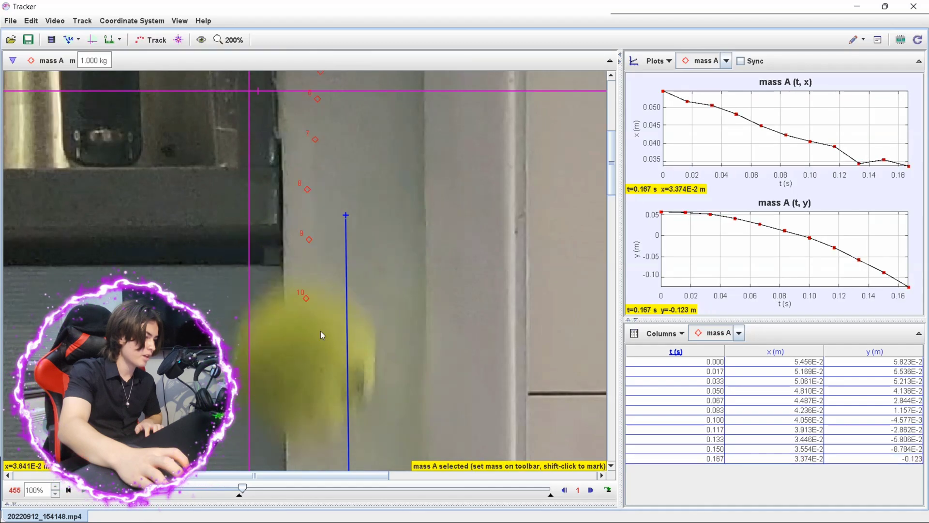
Mark the ball's centre from t = 0.183 s to t = 0.300 s, following it down.
{"action": "left_click_drag", "start_coordinate": [413, 409], "coordinate": [433, 250]}
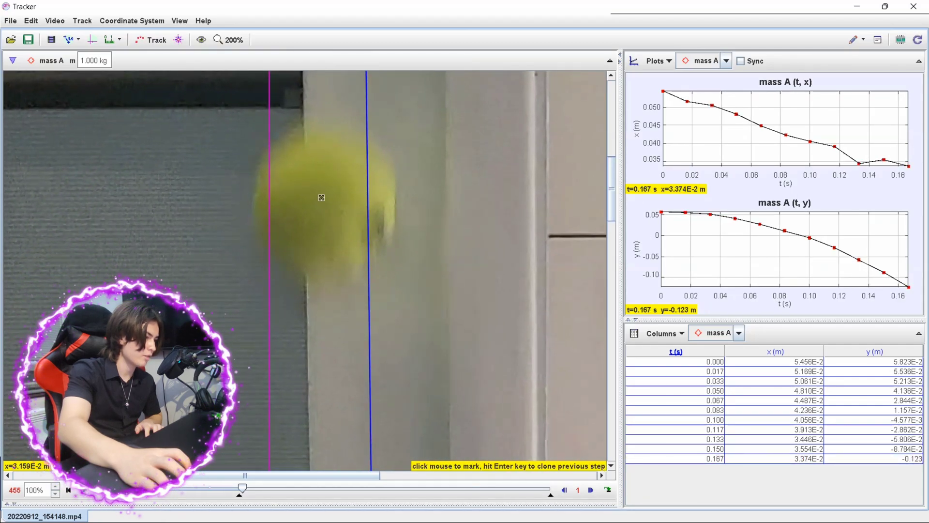
{"action": "left_click", "coordinate": [323, 200], "text": "shift"}
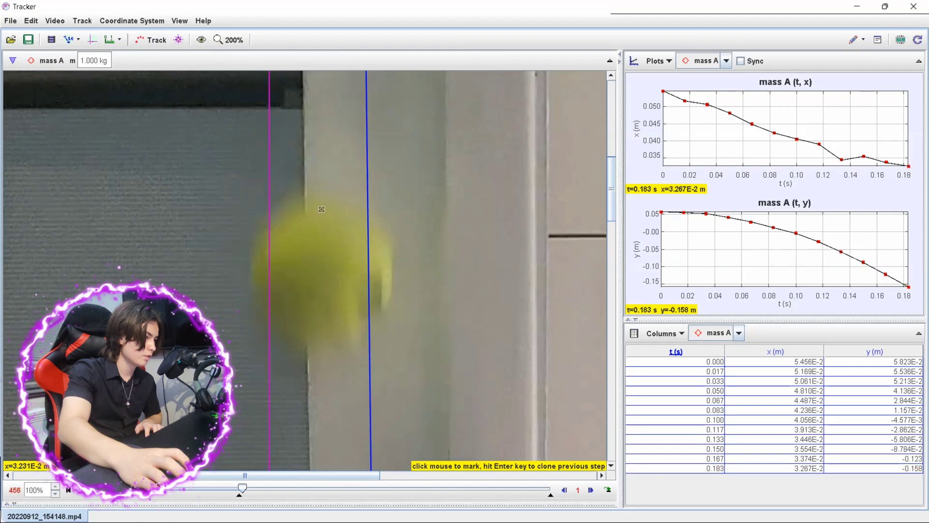
{"action": "left_click", "coordinate": [320, 275], "text": "shift"}
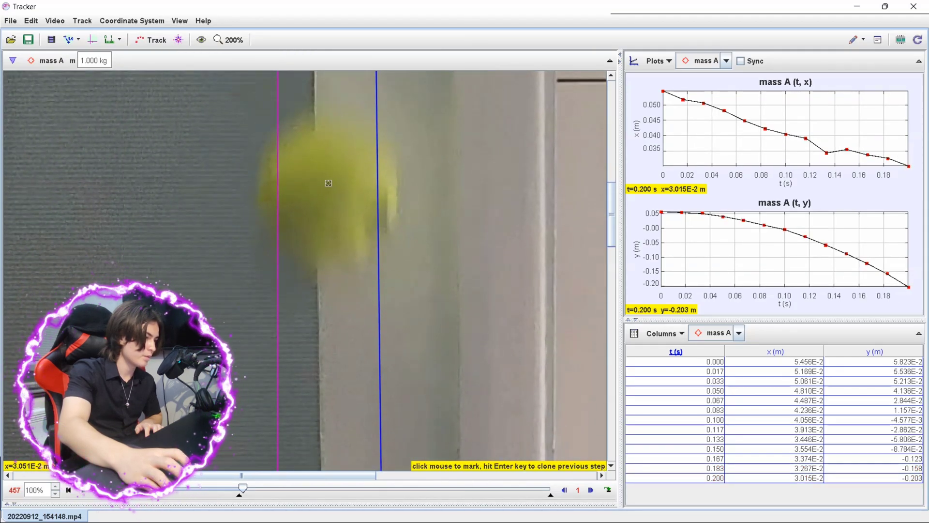
{"action": "left_click", "coordinate": [328, 188], "text": "shift"}
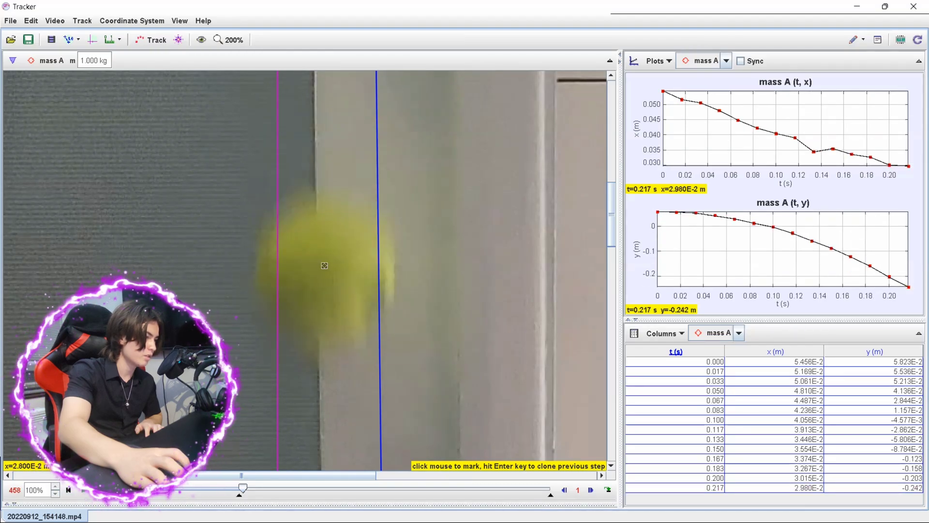
{"action": "left_click", "coordinate": [327, 272], "text": "shift"}
{"action": "left_click_drag", "start_coordinate": [460, 394], "coordinate": [473, 232]}
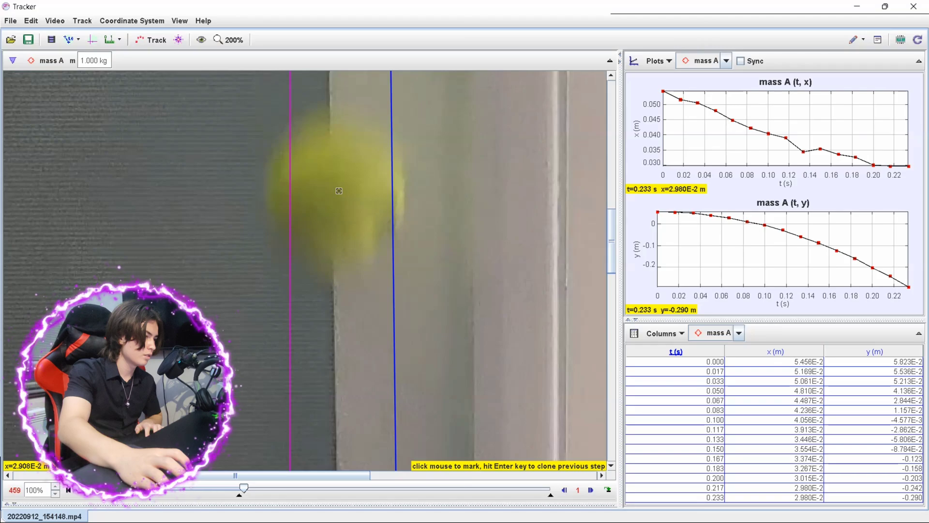
{"action": "left_click", "coordinate": [338, 191], "text": "shift"}
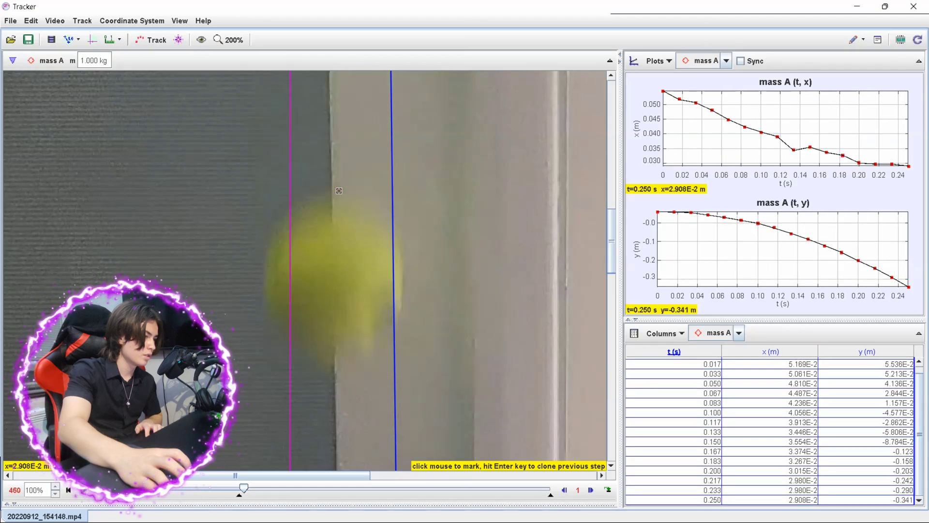
{"action": "left_click", "coordinate": [336, 275], "text": "shift"}
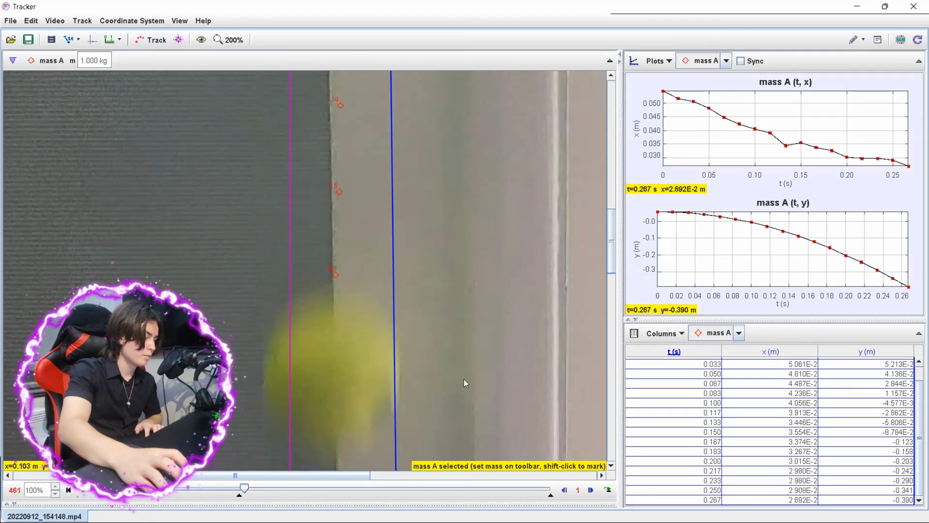
{"action": "left_click_drag", "start_coordinate": [464, 379], "coordinate": [460, 190]}
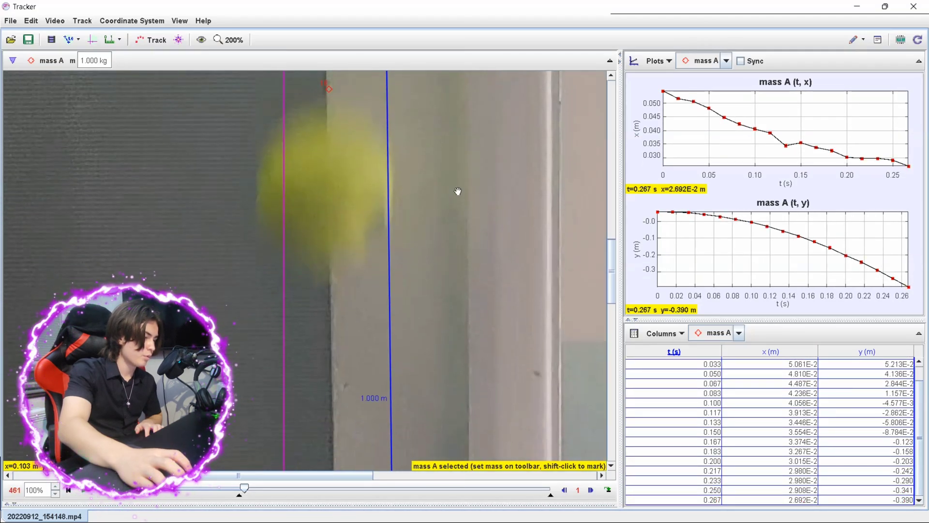
{"action": "left_click", "coordinate": [324, 167], "text": "shift"}
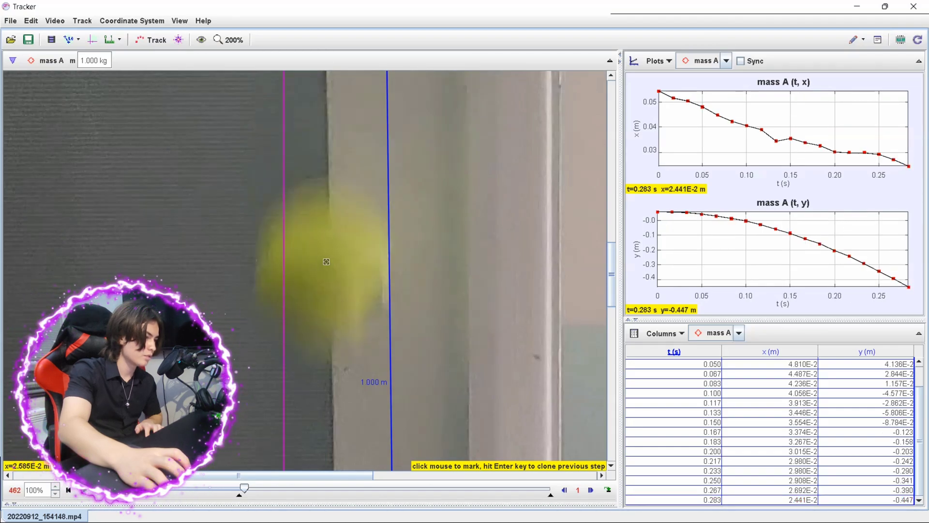
{"action": "left_click", "coordinate": [326, 262], "text": "shift"}
Mark the ball's centre from t = 0.317 s through the final frame at t = 0.450 s.
{"action": "left_click_drag", "start_coordinate": [370, 382], "coordinate": [352, 162]}
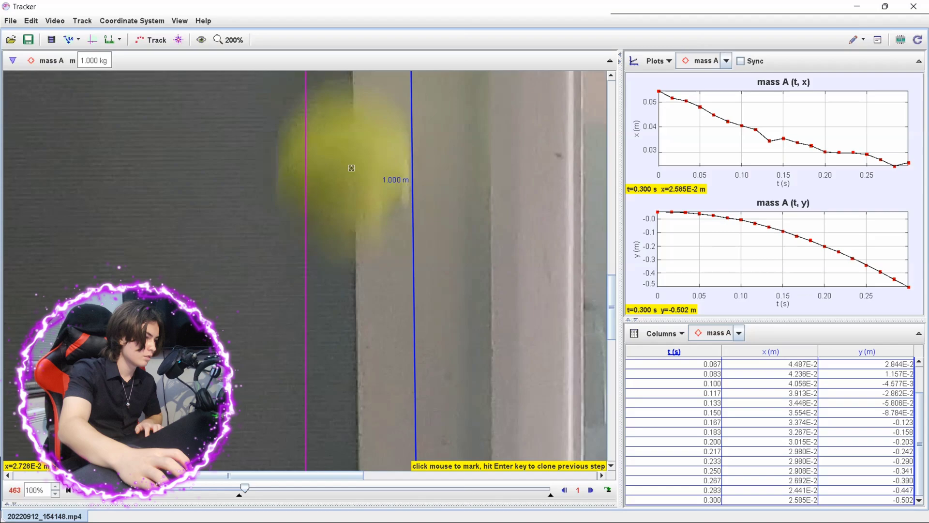
{"action": "left_click", "coordinate": [352, 168], "text": "shift"}
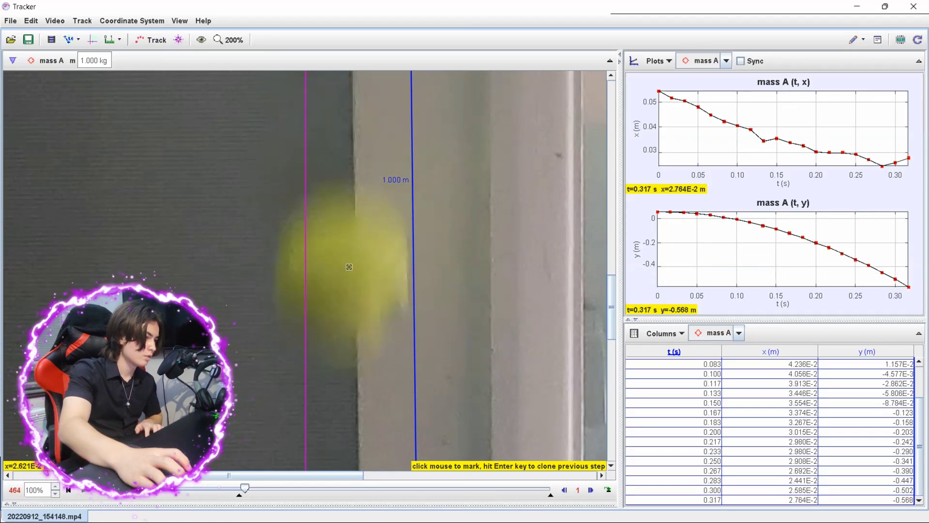
{"action": "left_click", "coordinate": [347, 276], "text": "shift"}
{"action": "left_click", "coordinate": [344, 377], "text": "shift"}
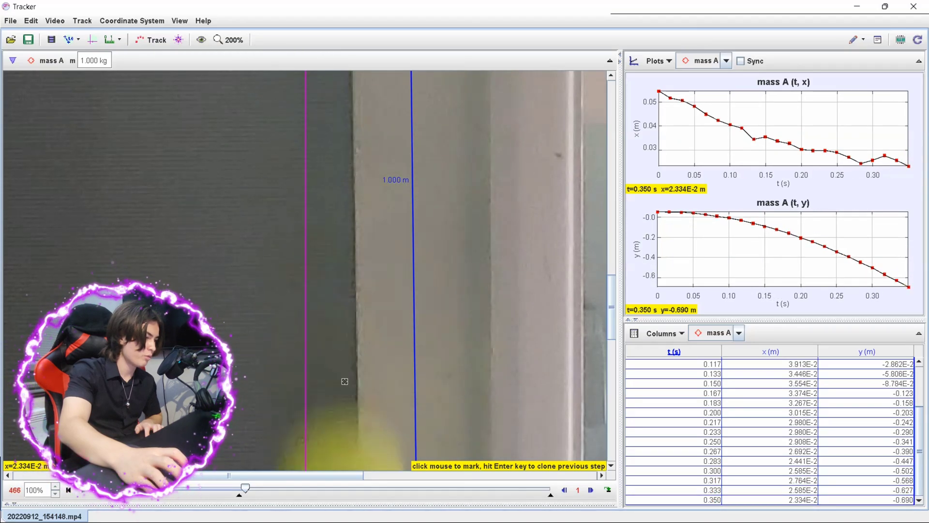
{"action": "left_click_drag", "start_coordinate": [344, 378], "coordinate": [449, 107]}
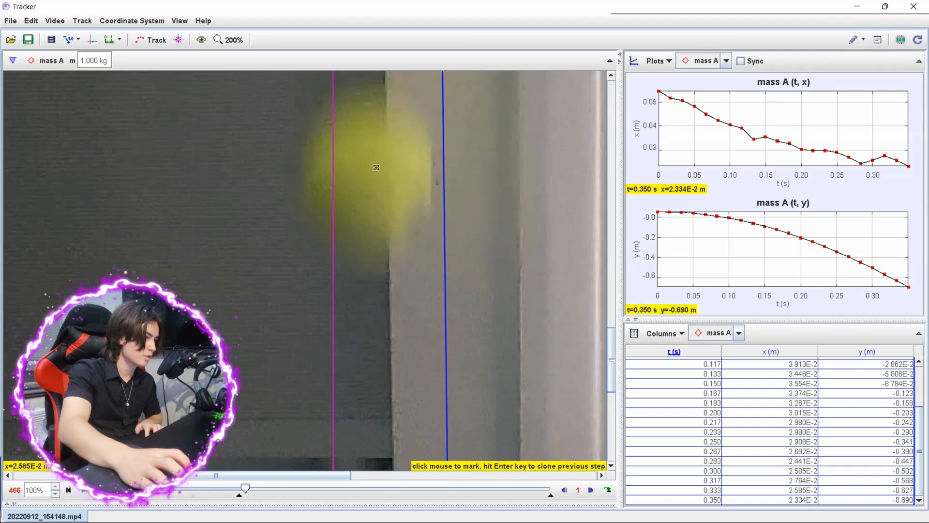
{"action": "left_click", "coordinate": [370, 192], "text": "shift"}
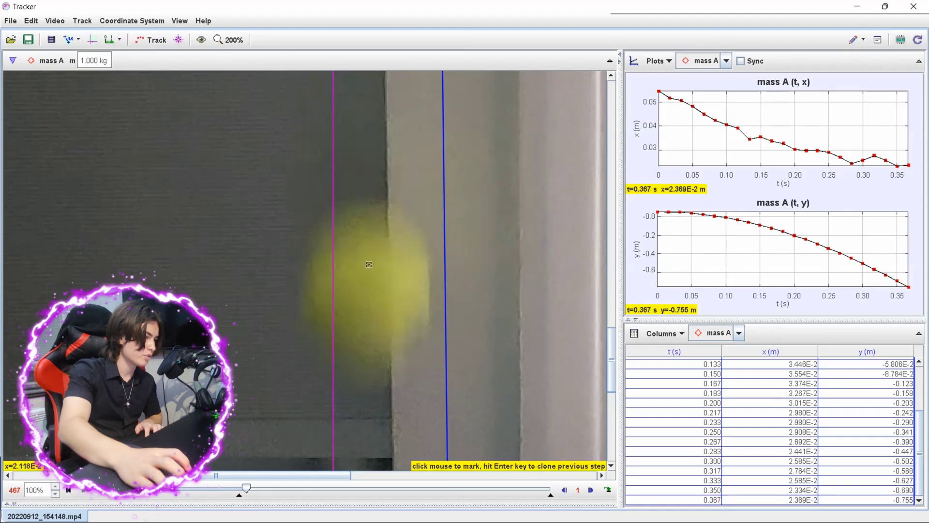
{"action": "left_click", "coordinate": [373, 292], "text": "shift"}
{"action": "left_click", "coordinate": [374, 405], "text": "shift"}
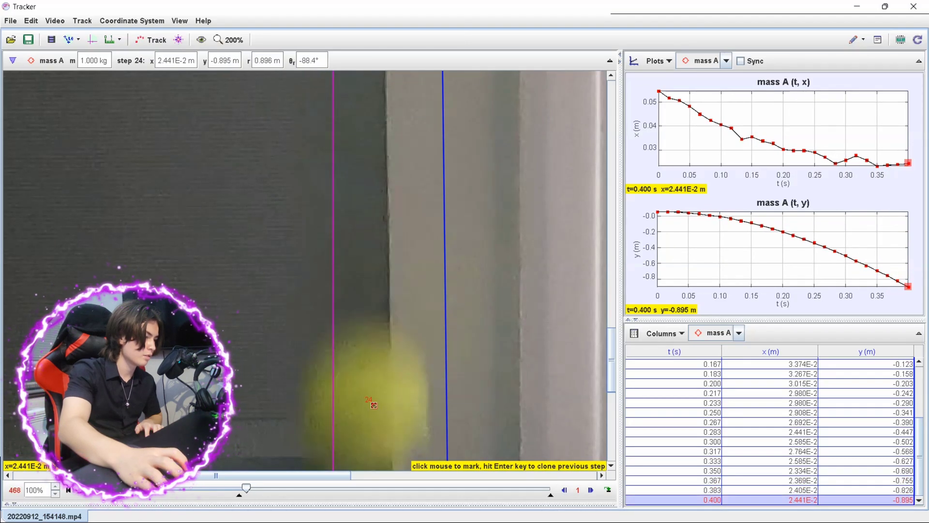
{"action": "left_click_drag", "start_coordinate": [374, 405], "coordinate": [401, 260]}
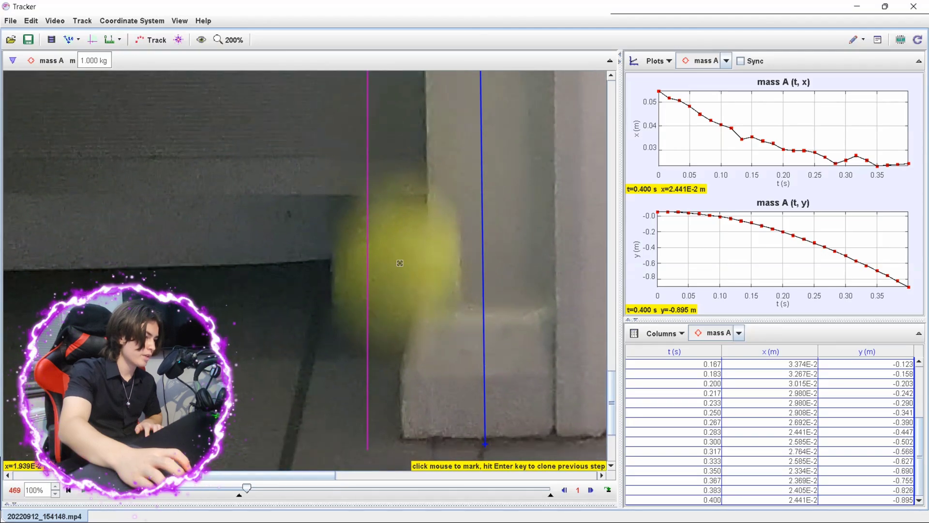
{"action": "left_click", "coordinate": [401, 260], "text": "shift"}
{"action": "left_click", "coordinate": [399, 390], "text": "shift"}
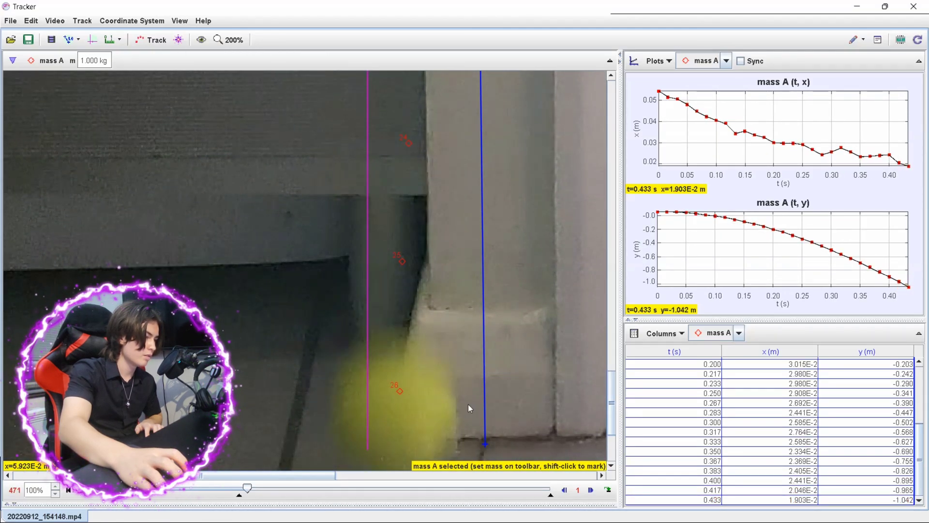
{"action": "left_click_drag", "start_coordinate": [469, 404], "coordinate": [502, 214]}
{"action": "left_click", "coordinate": [429, 260], "text": "shift"}
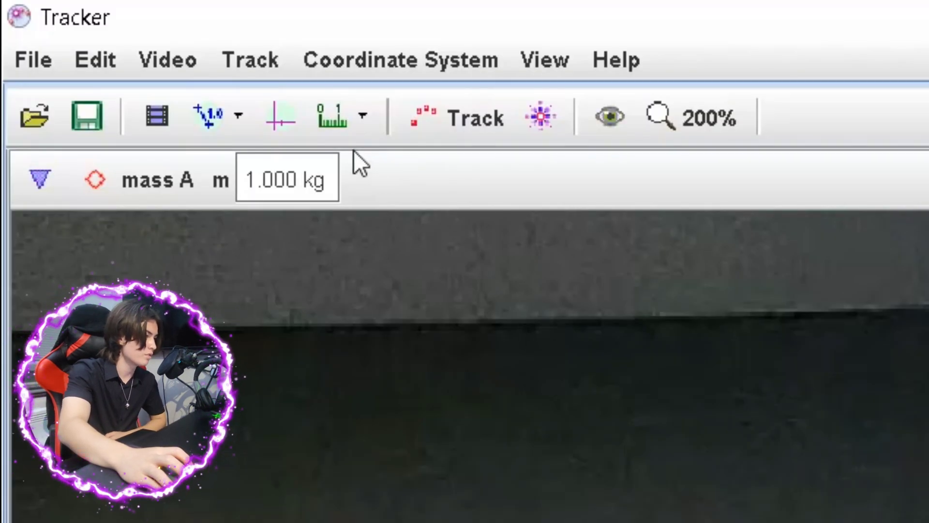
Replace mass A's 1.000 kg mass with 0.056 kg.
{"action": "left_click_drag", "start_coordinate": [325, 180], "coordinate": [229, 168]}
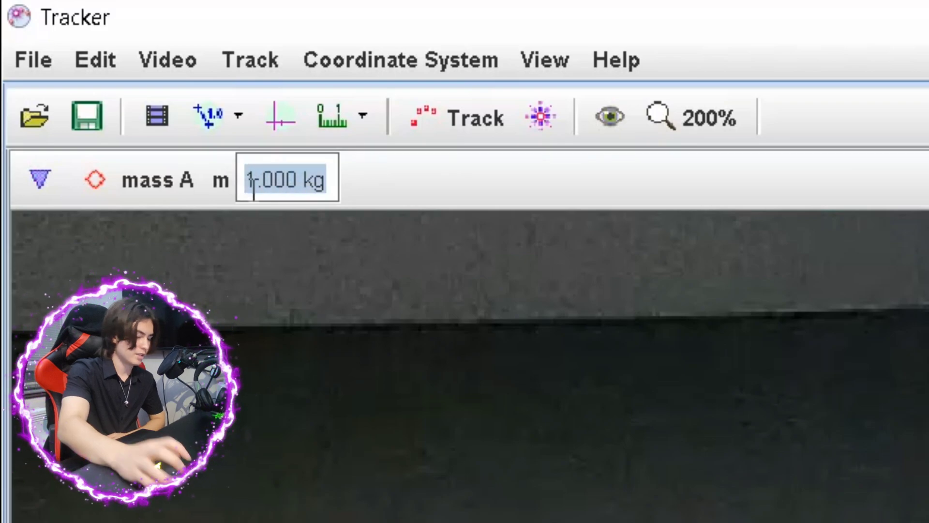
{"action": "key", "text": "BackSpace"}
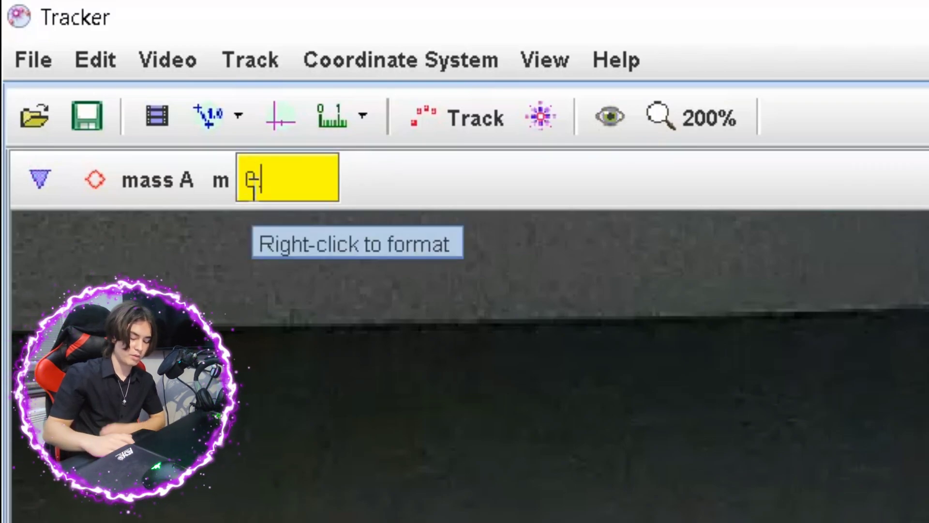
{"action": "type", "text": "0.056"}
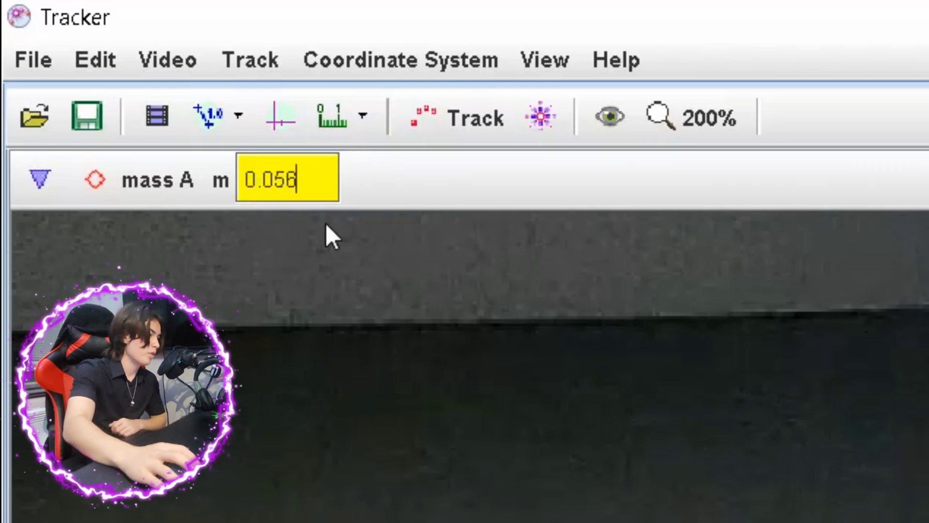
{"action": "key", "text": "Return"}
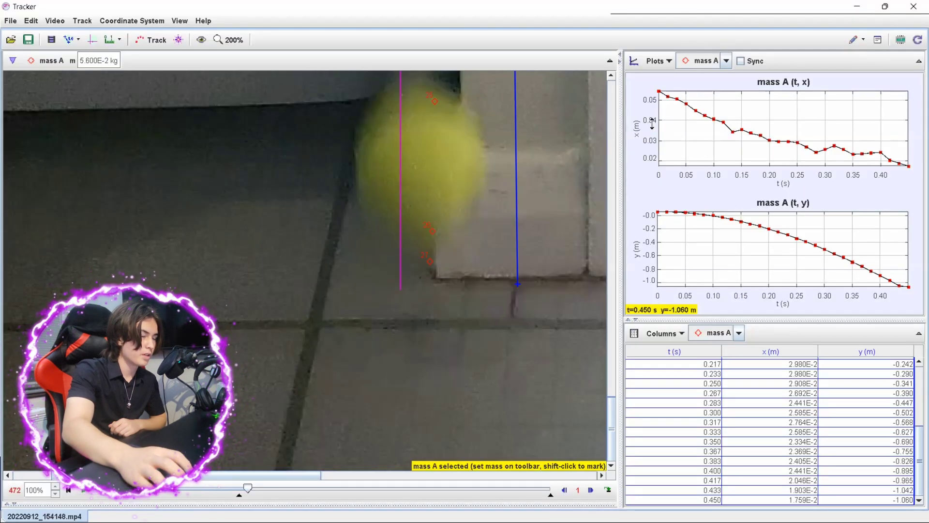
Show a single, widened plot graphing vertical velocity vy against time.
{"action": "left_click", "coordinate": [657, 78]}
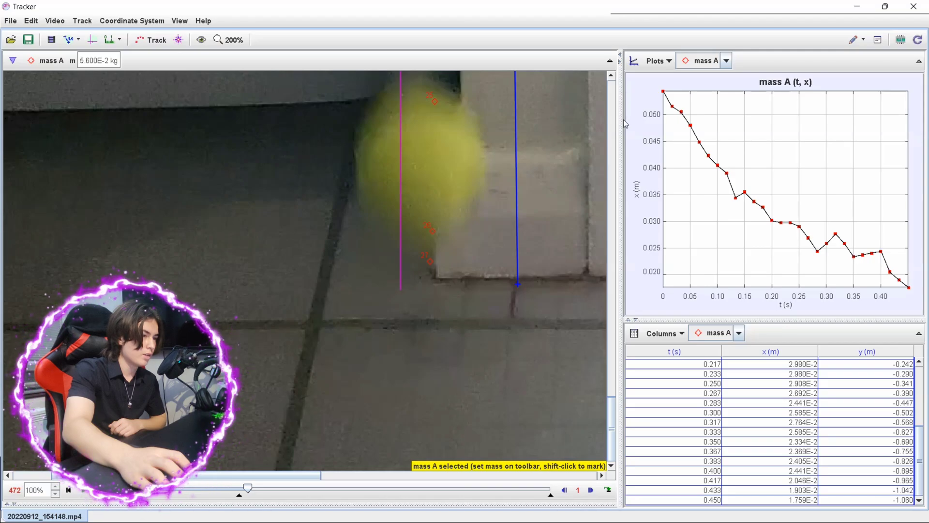
{"action": "left_click_drag", "start_coordinate": [618, 120], "coordinate": [189, 140]}
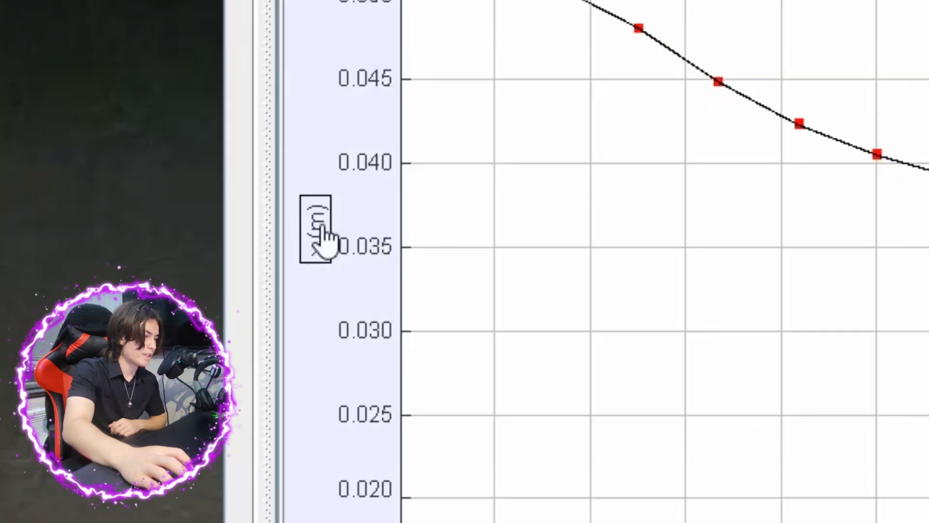
{"action": "left_click", "coordinate": [321, 230]}
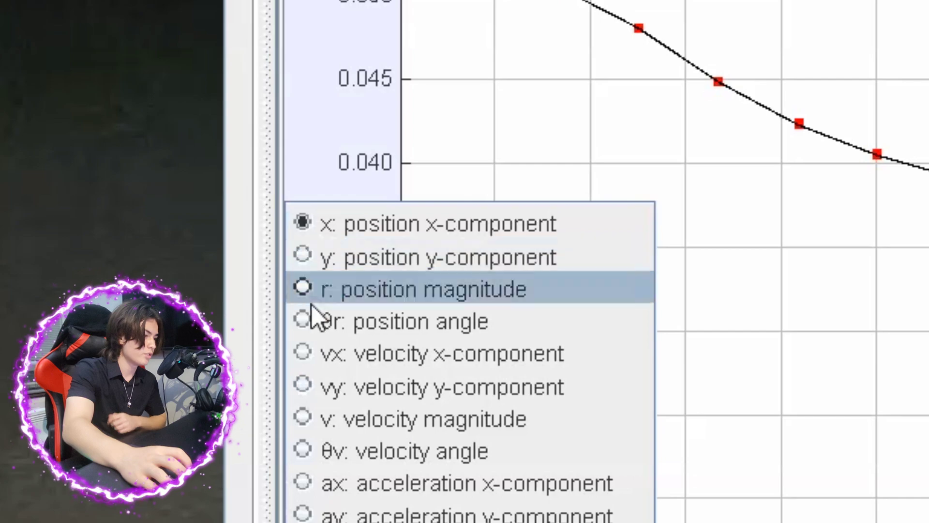
{"action": "left_click", "coordinate": [307, 386]}
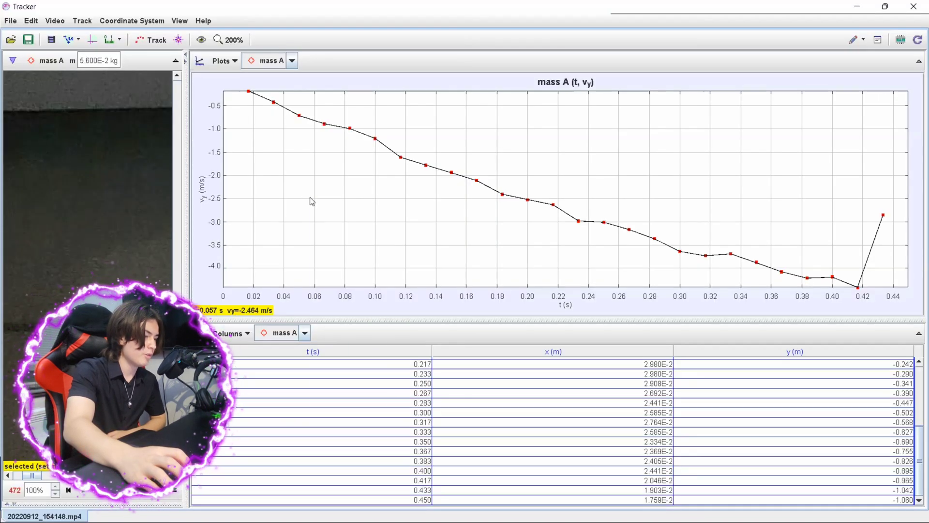
Send the vy data to Data Tool and maximize its window.
{"action": "right_click", "coordinate": [311, 198]}
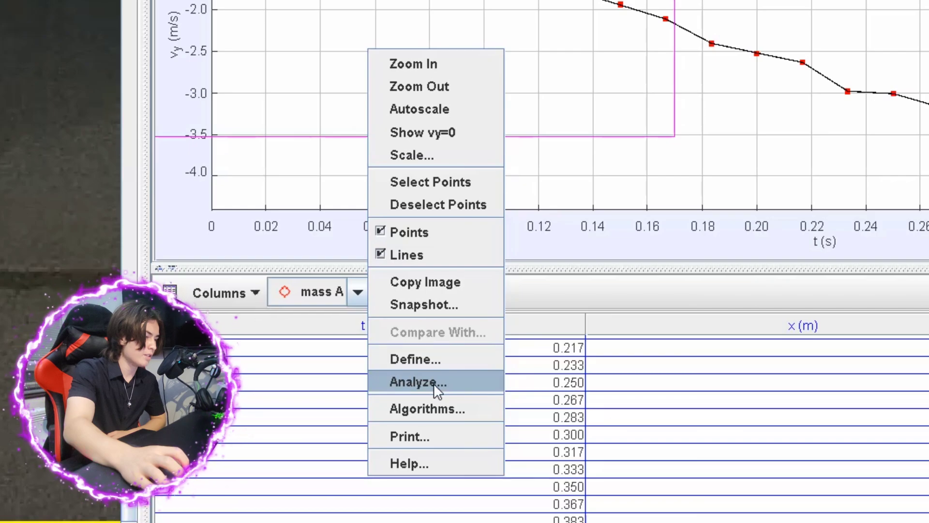
{"action": "left_click", "coordinate": [433, 383]}
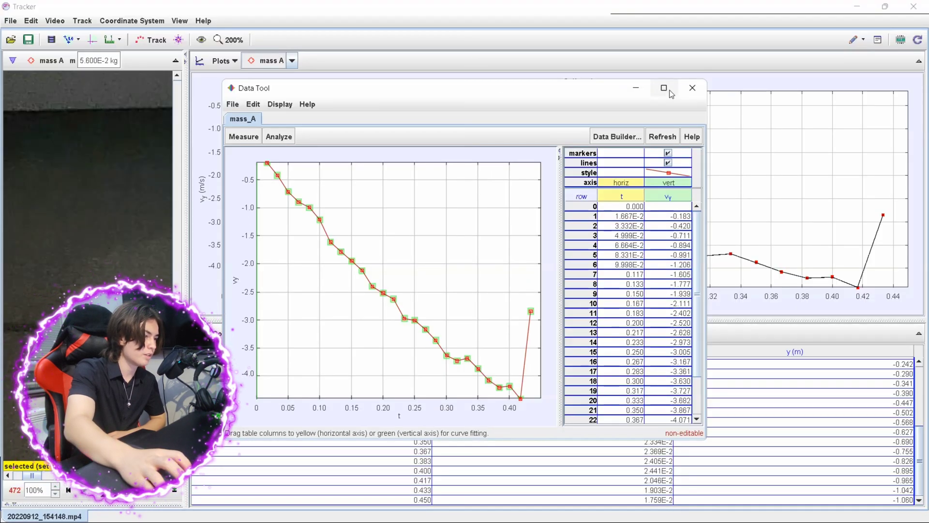
{"action": "left_click", "coordinate": [670, 90]}
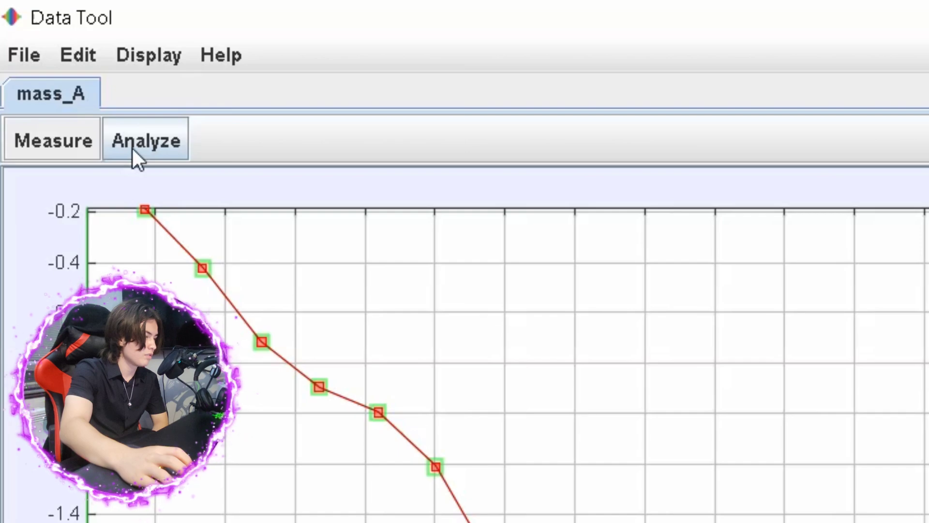
Fit a line vy = A*t + B to the data and fix slope A at -9.524.
{"action": "left_click", "coordinate": [133, 149]}
{"action": "mouse_move", "coordinate": [222, 200]}
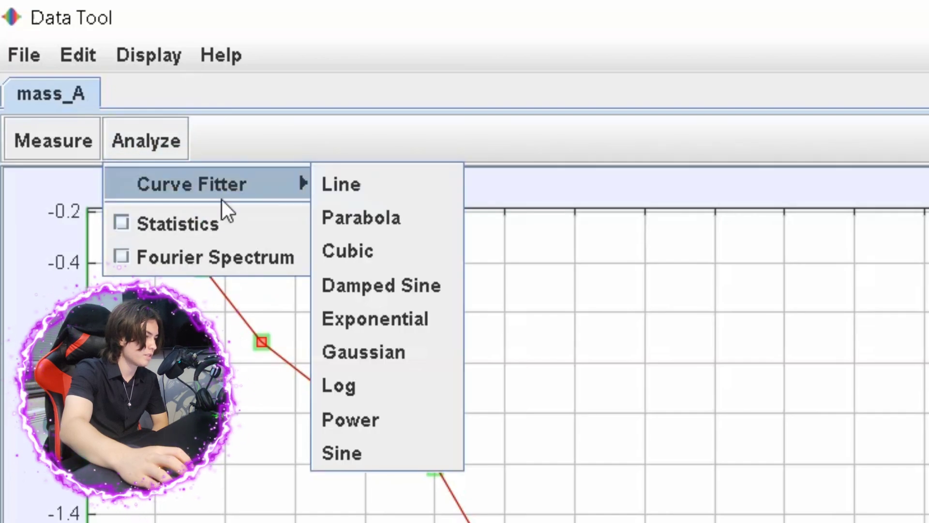
{"action": "left_click", "coordinate": [321, 185]}
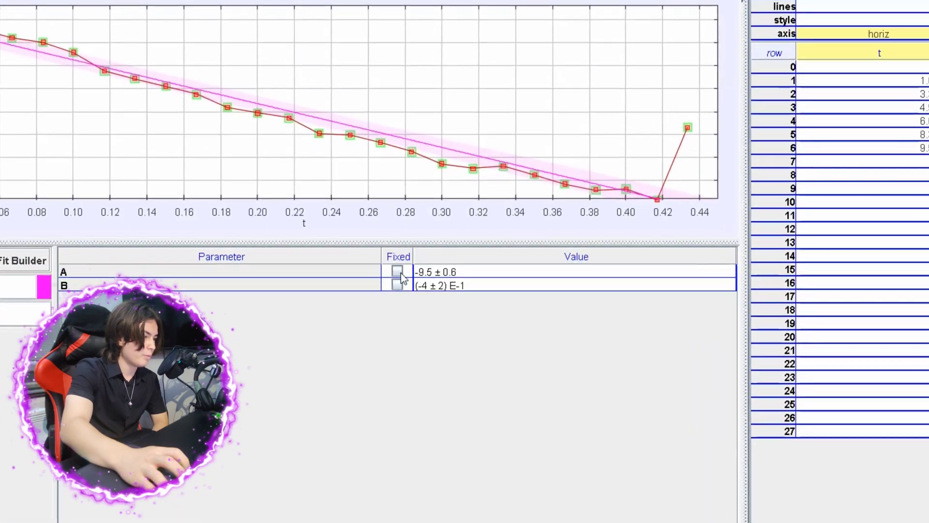
{"action": "left_click", "coordinate": [395, 272]}
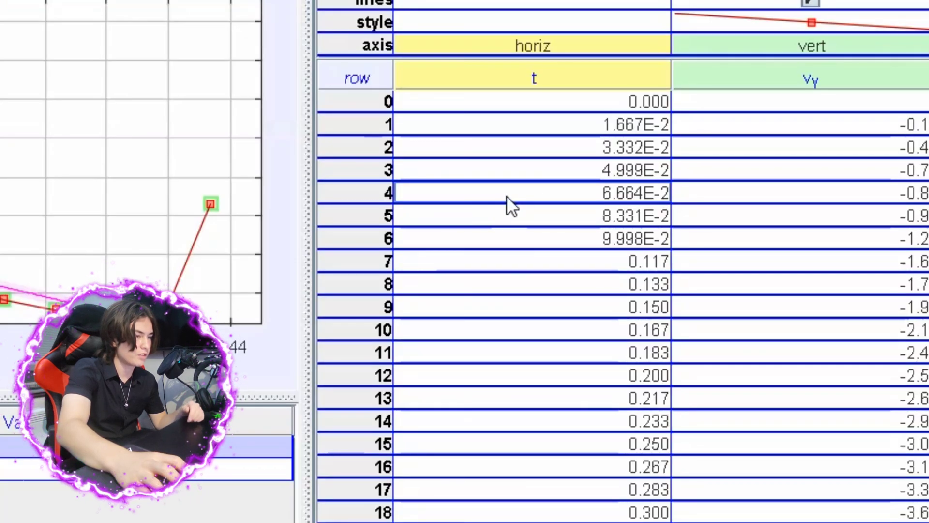
{"action": "right_click", "coordinate": [735, 163]}
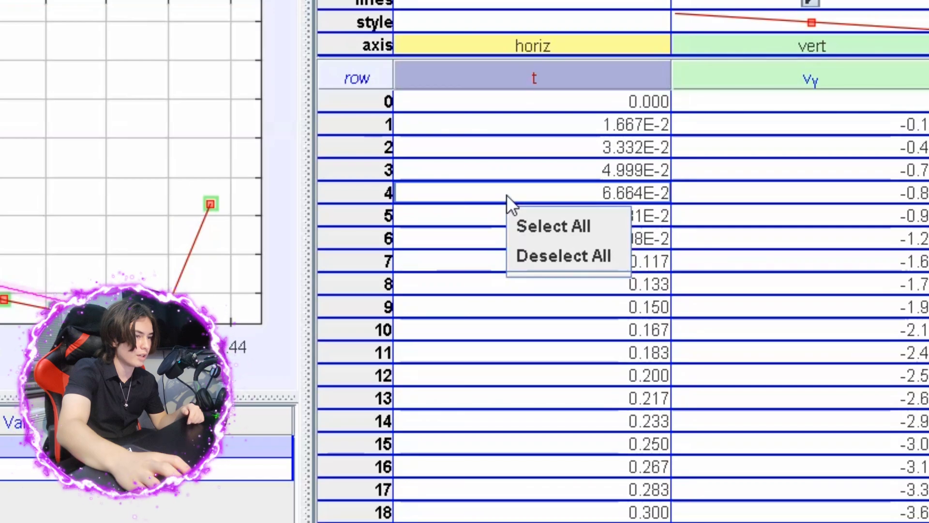
{"action": "left_click", "coordinate": [736, 172]}
{"action": "right_click", "coordinate": [486, 215]}
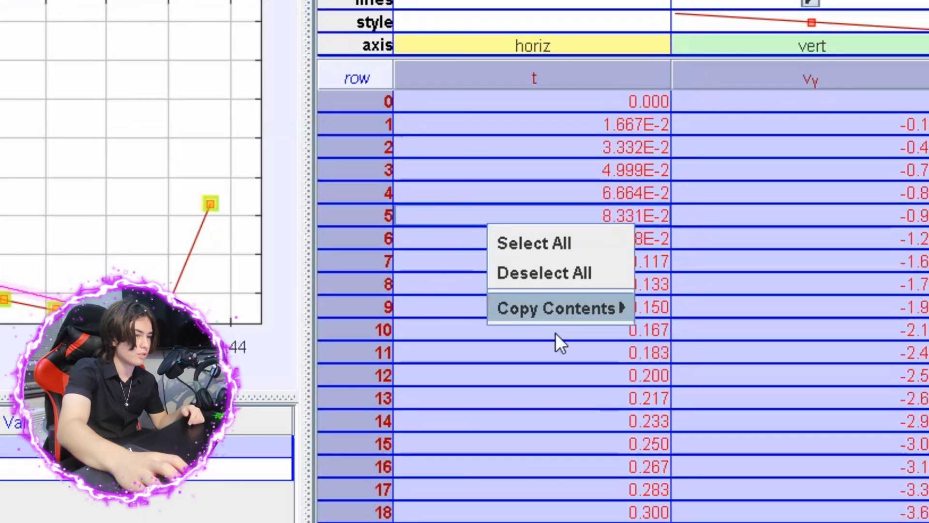
{"action": "mouse_move", "coordinate": [563, 320]}
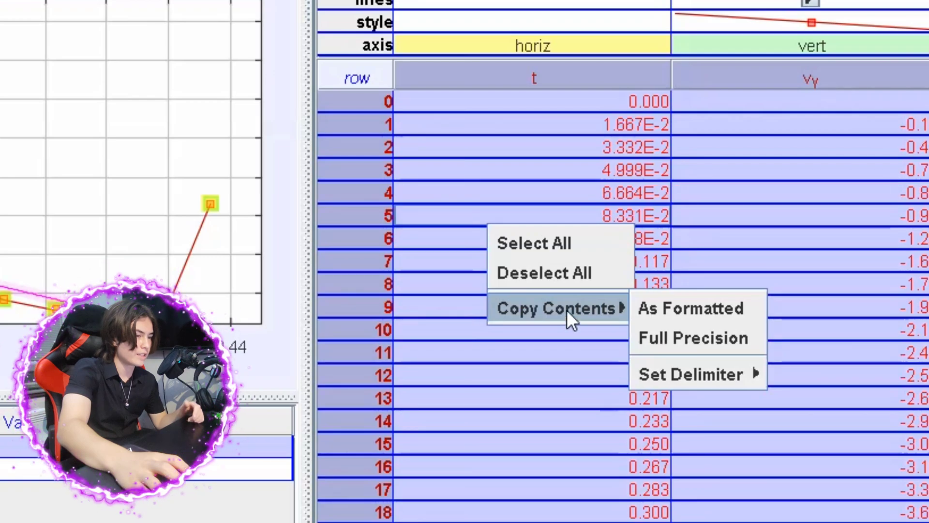
{"action": "left_click", "coordinate": [638, 172]}
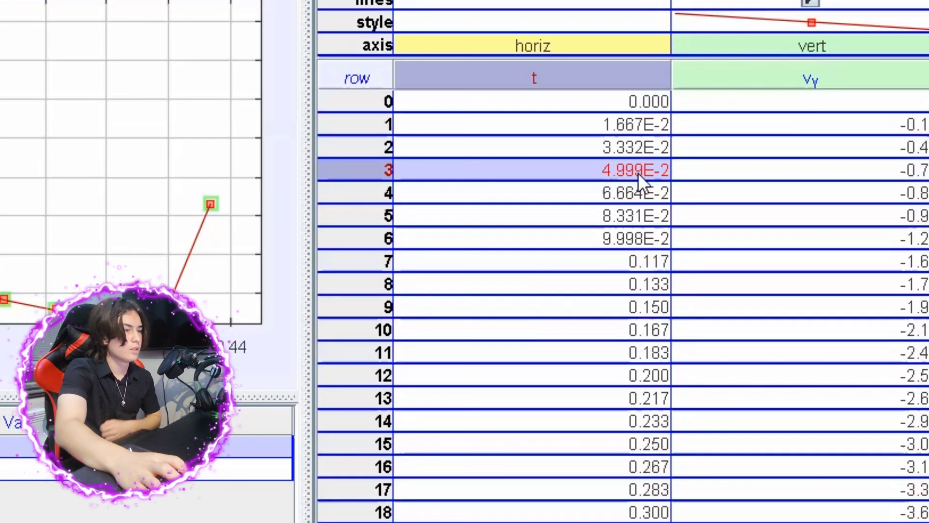